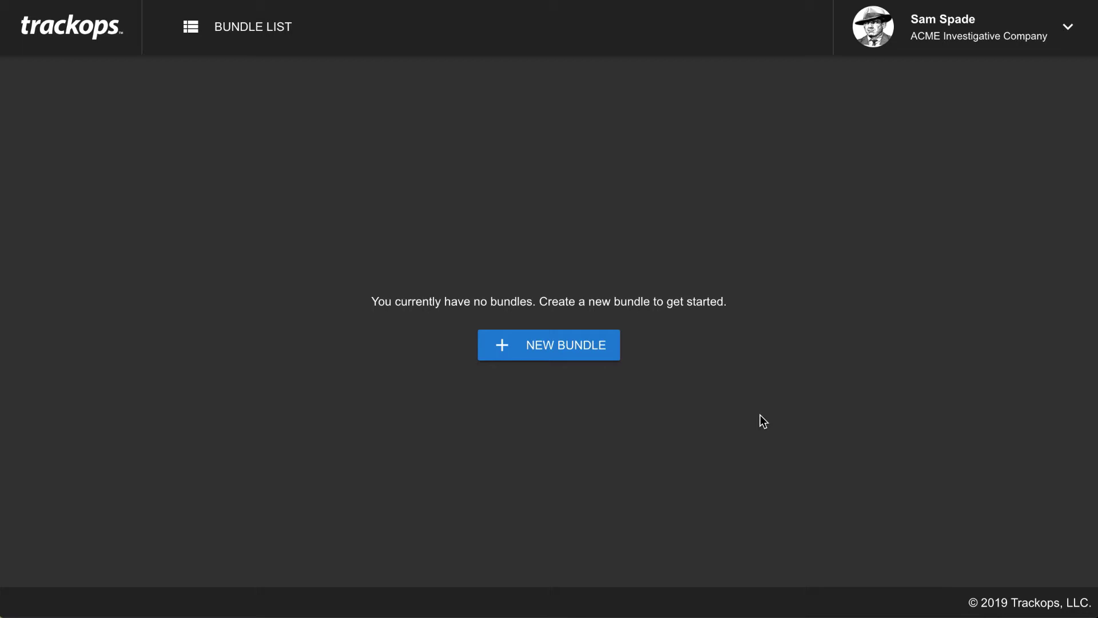
- Start a new bundle dated 2019-04-22 titled 'Surveillance of the Night King Day 1 of 2'
click(518, 354)
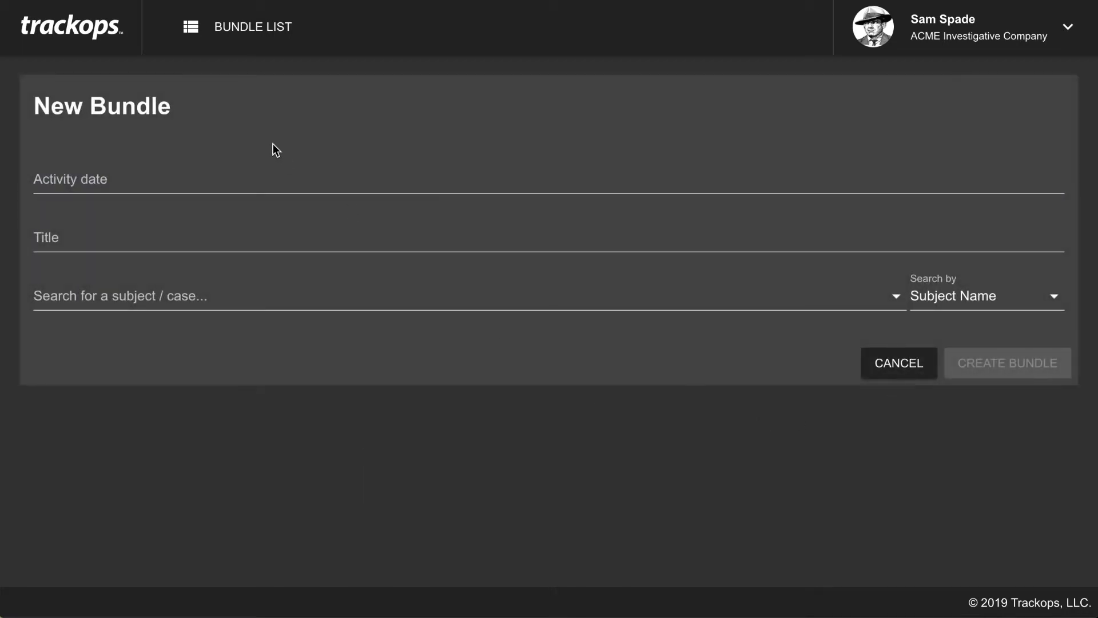
click(187, 174)
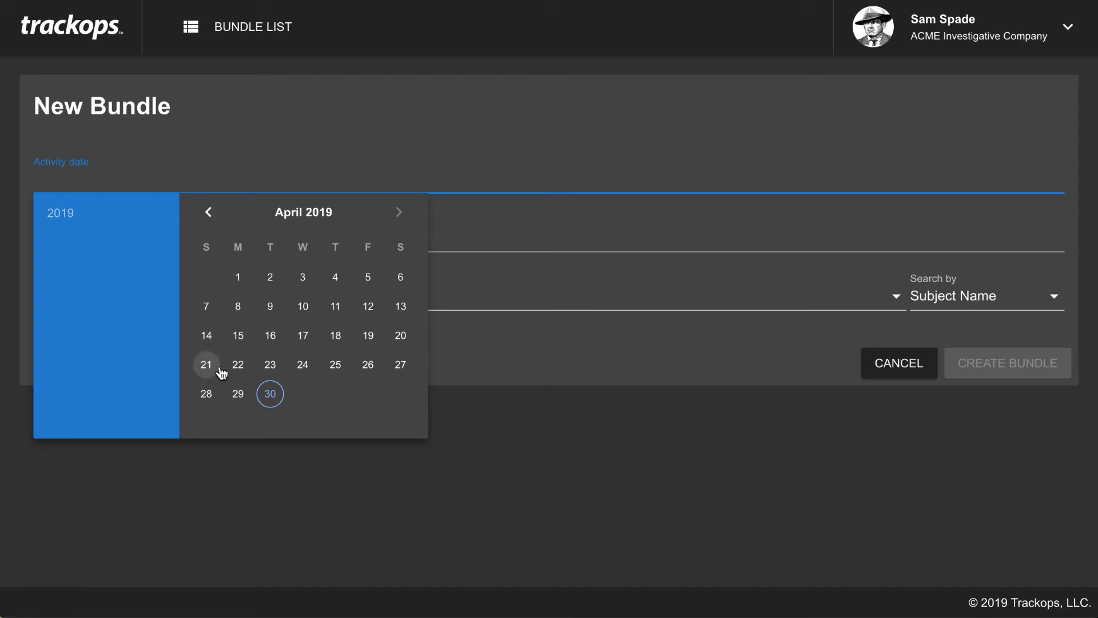
click(239, 365)
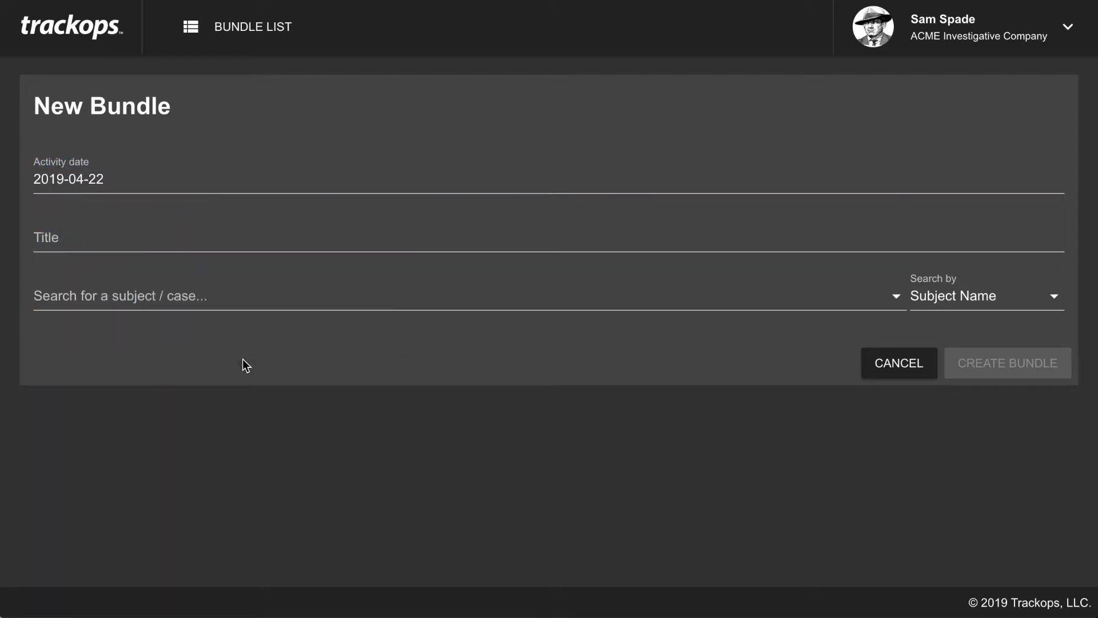
click(93, 233)
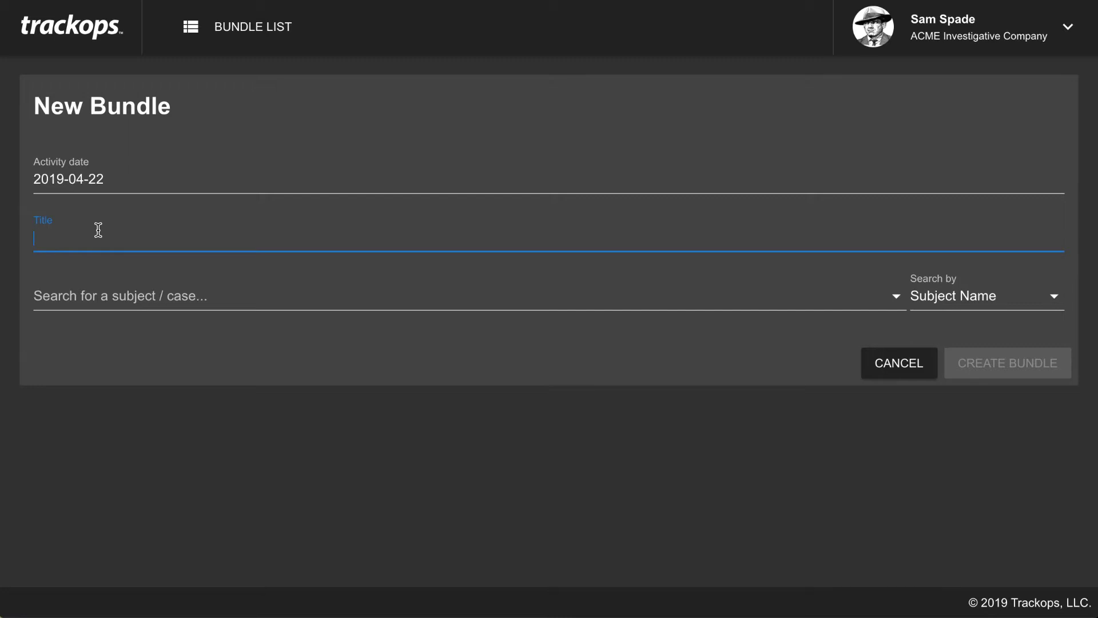
text(Surveillance of the N)
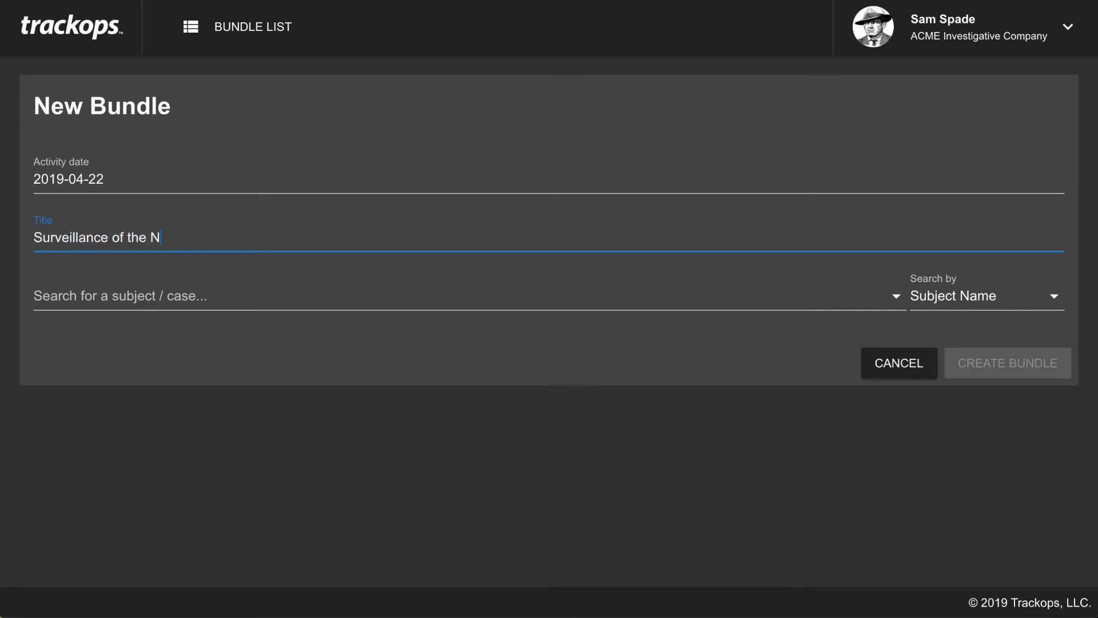
text(ight King Day 1 of 2)
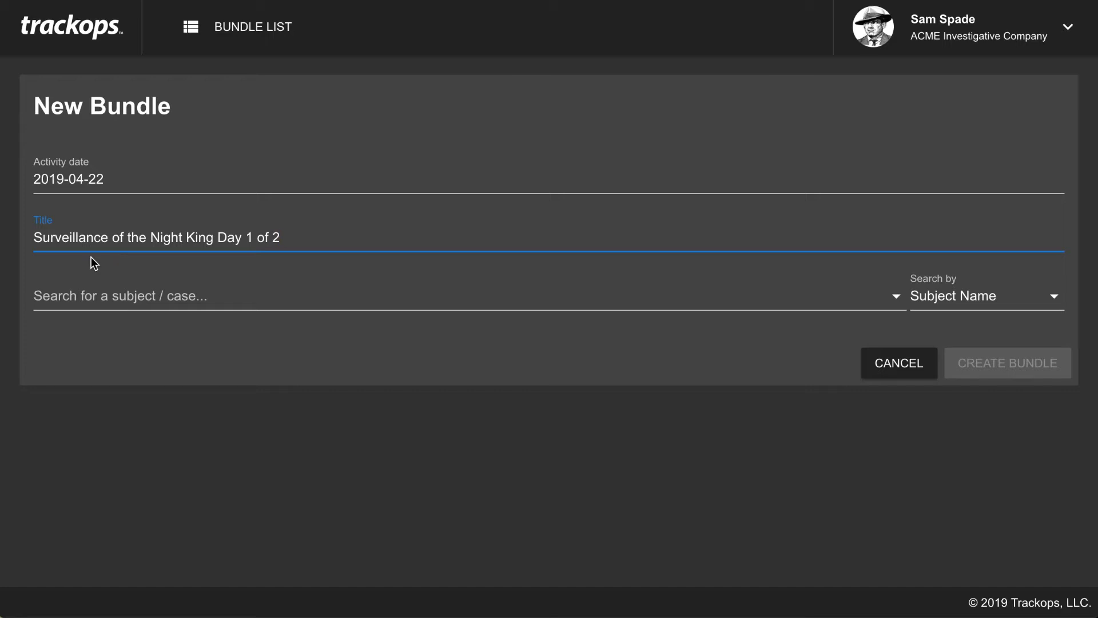
click(115, 294)
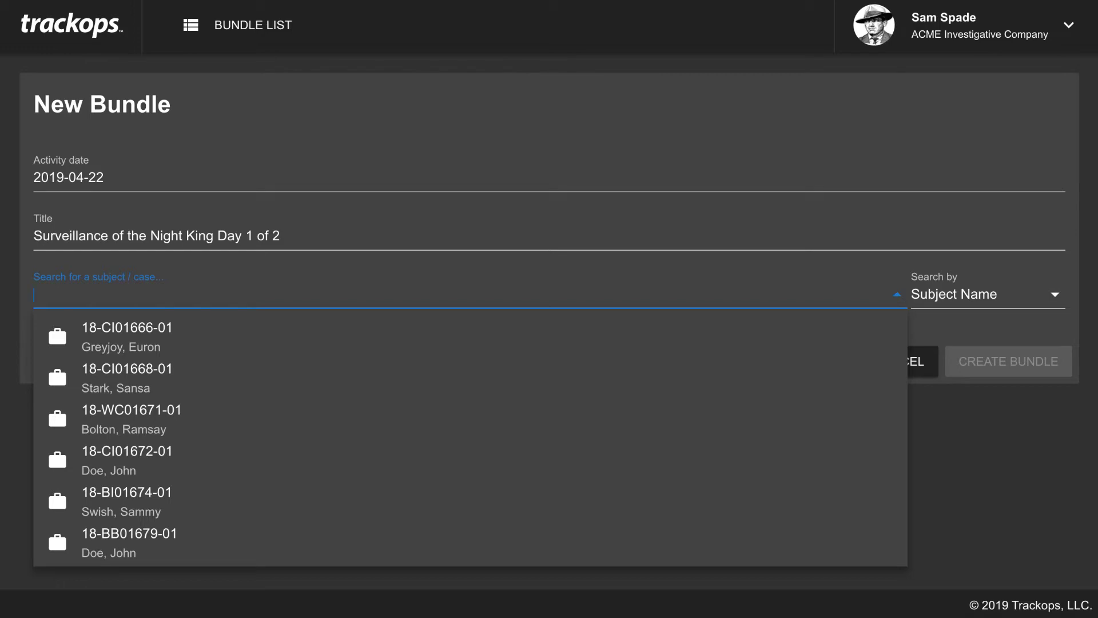
- Attach the Night King case found by searching 'Night' and create the bundle
text(Night)
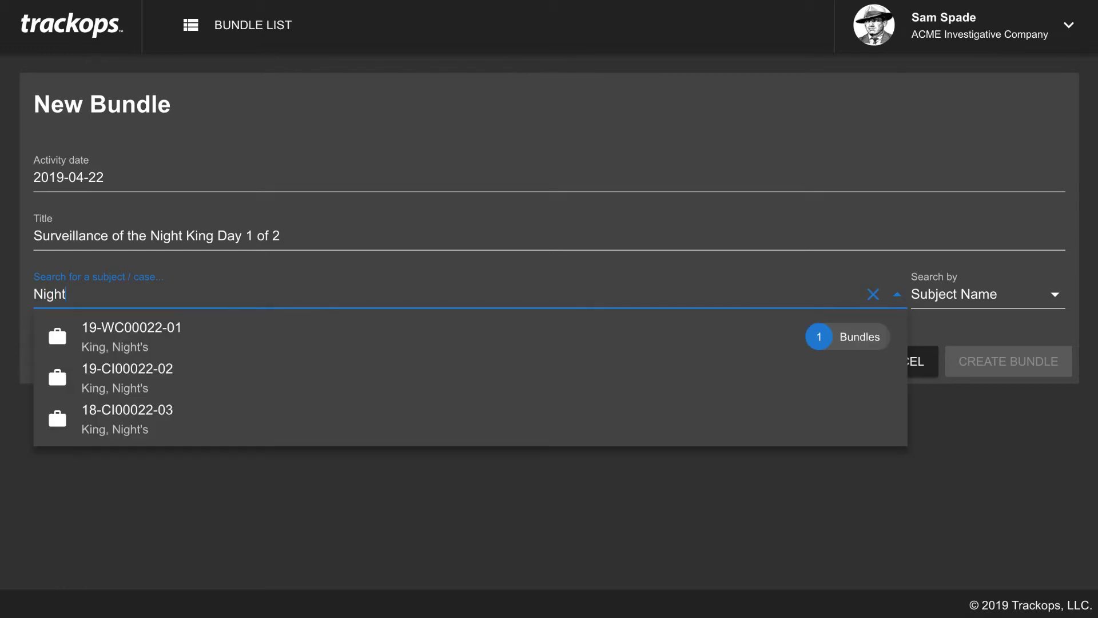
click(165, 335)
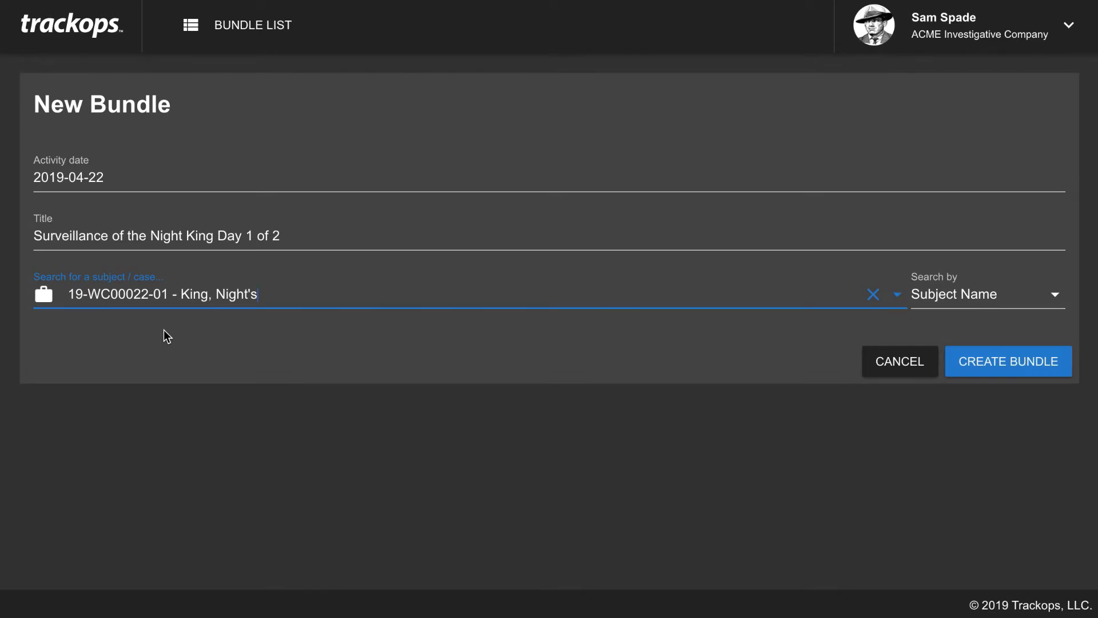
click(997, 364)
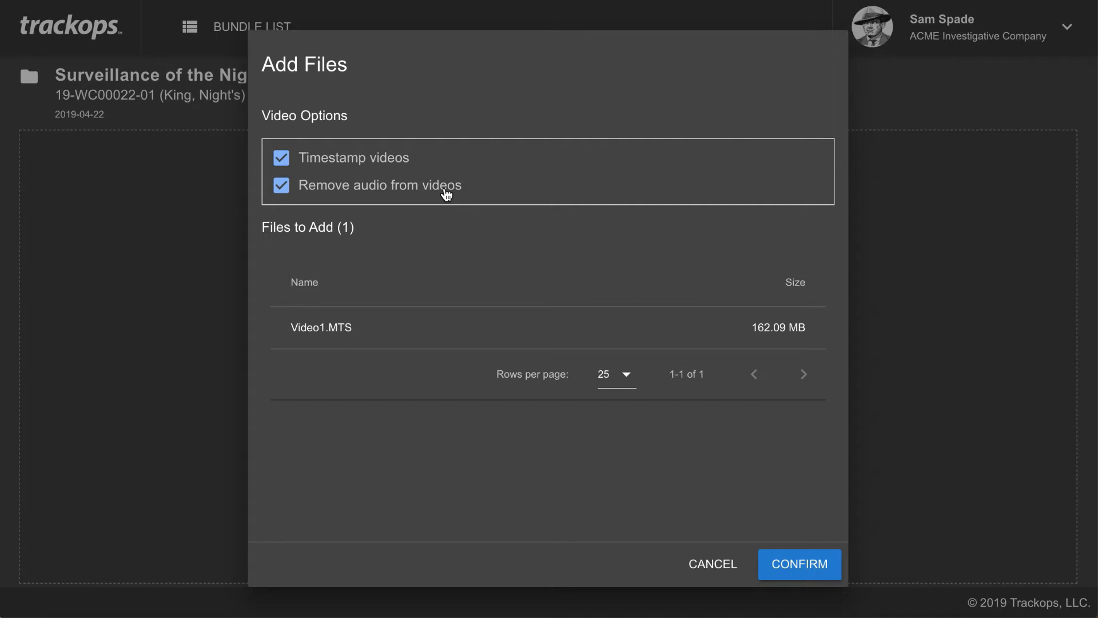
- Keep audio removal enabled and add Video1.MTS to the bundle for processing
click(281, 185)
click(280, 186)
click(799, 564)
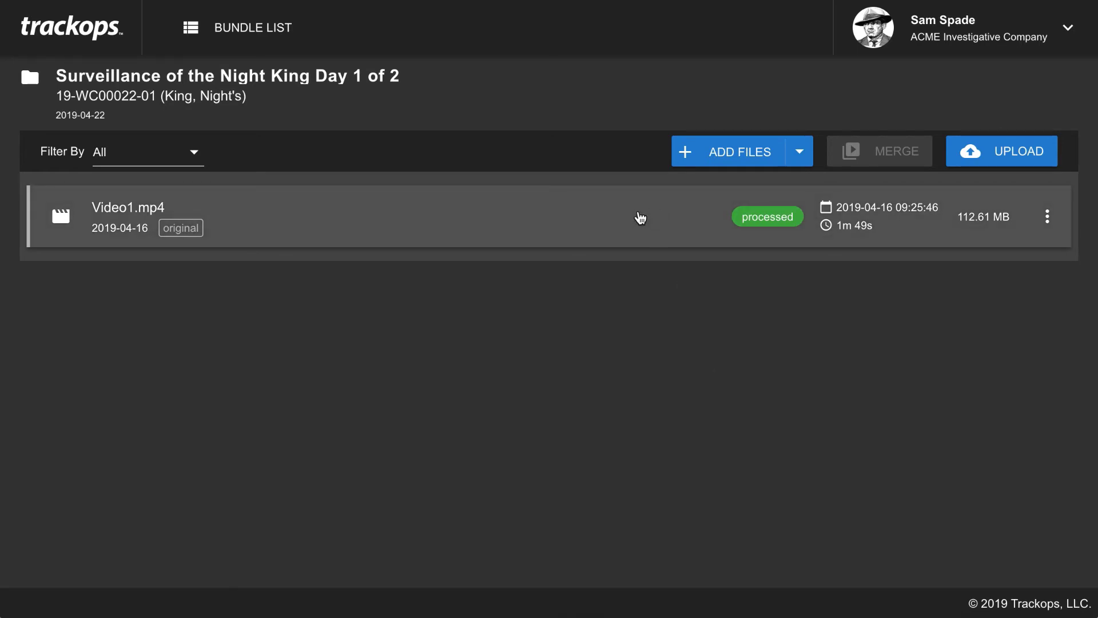
- Preview and play Video1.mp4, then switch to clip creation
click(638, 215)
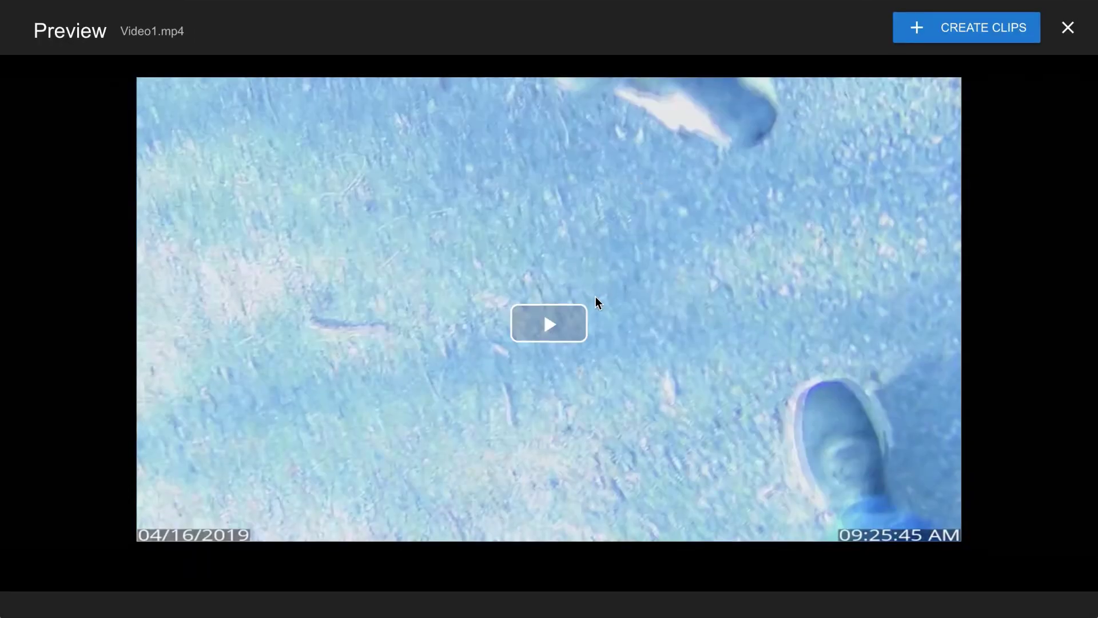
click(551, 311)
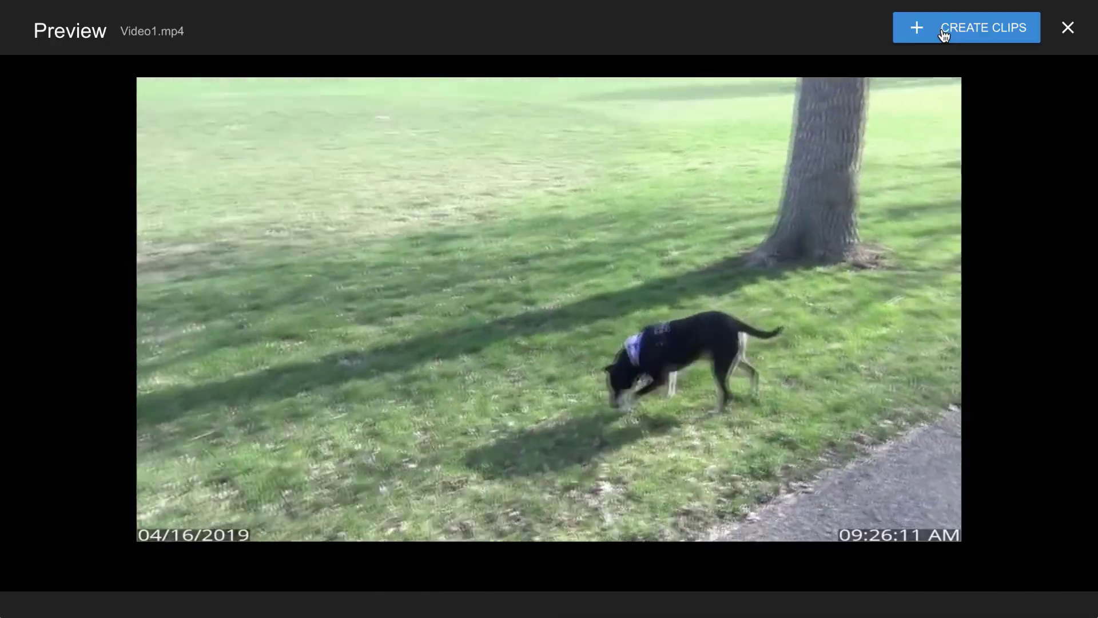
click(944, 34)
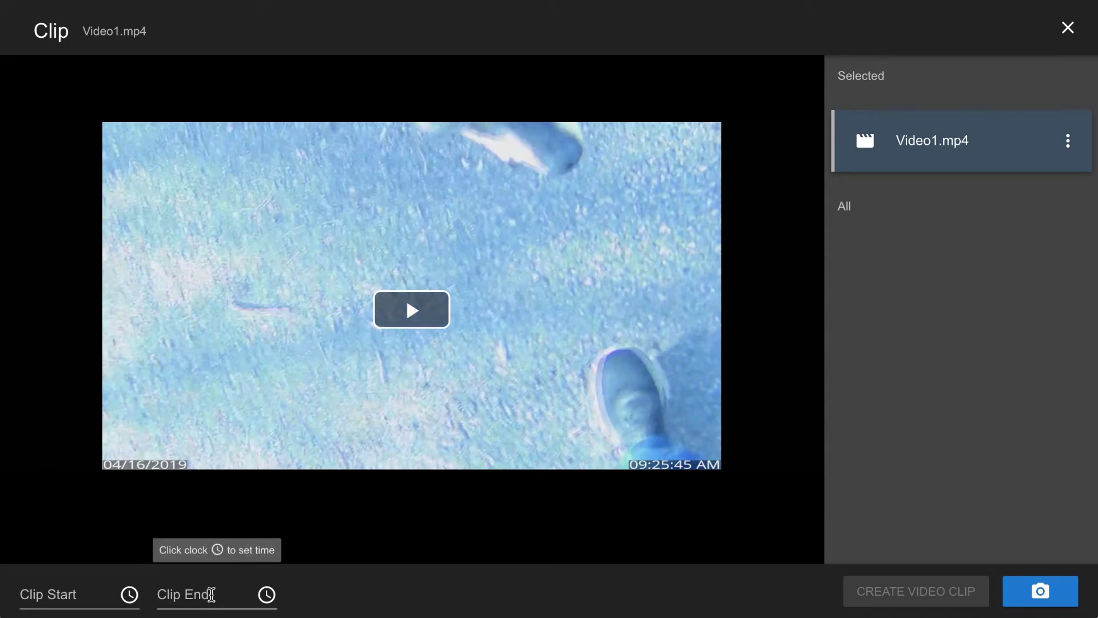
- Create a first clip of Video1.mp4 covering about 86–101 seconds
click(422, 323)
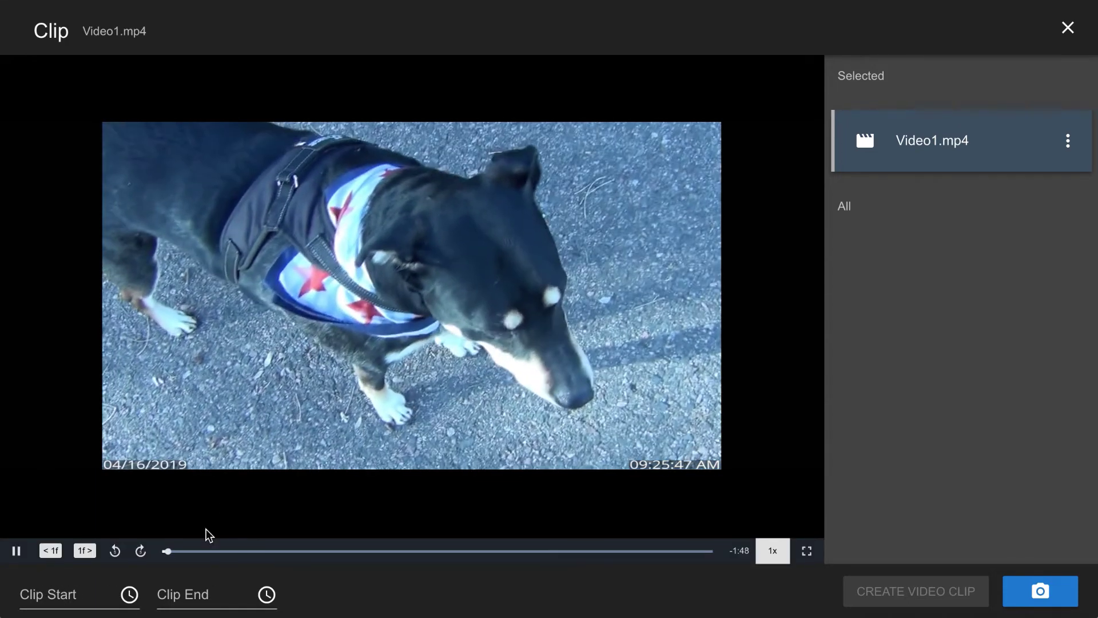
click(260, 550)
click(490, 550)
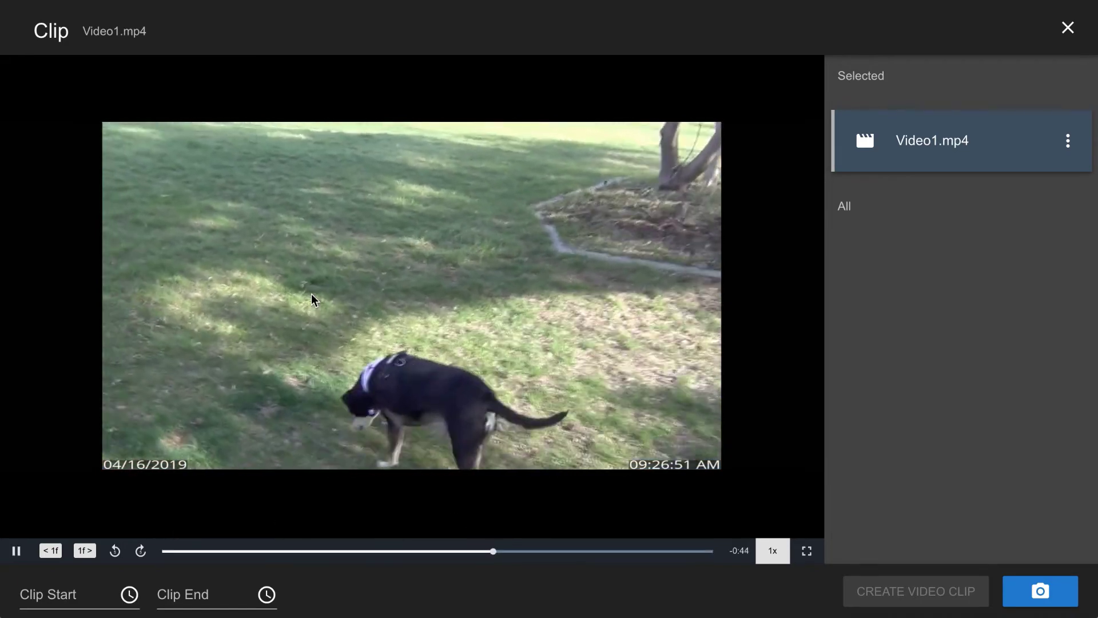
click(574, 550)
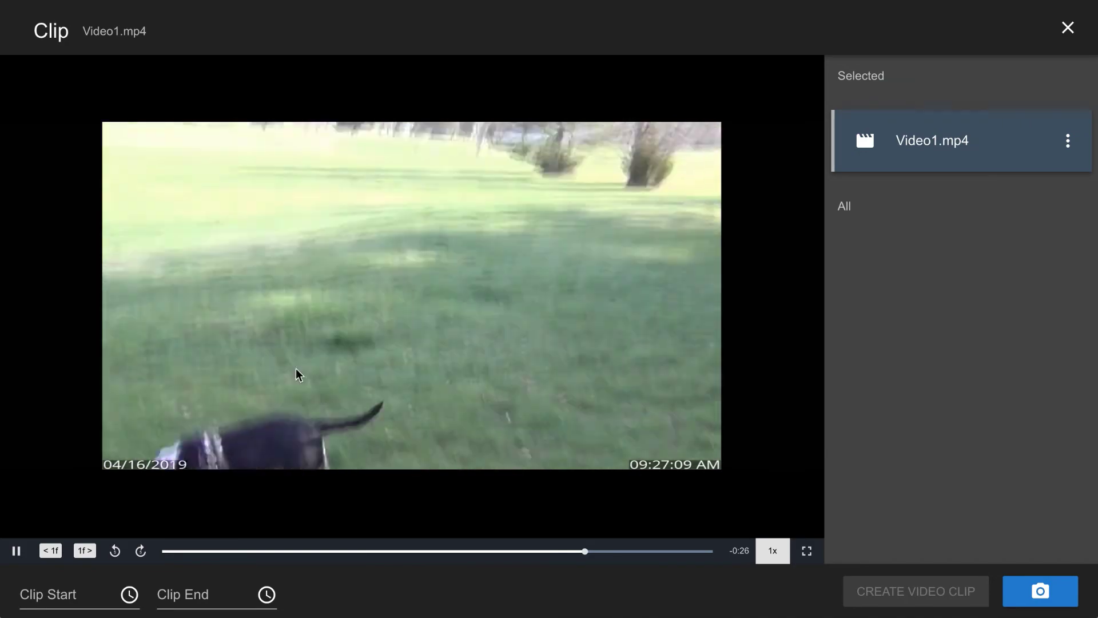
click(130, 595)
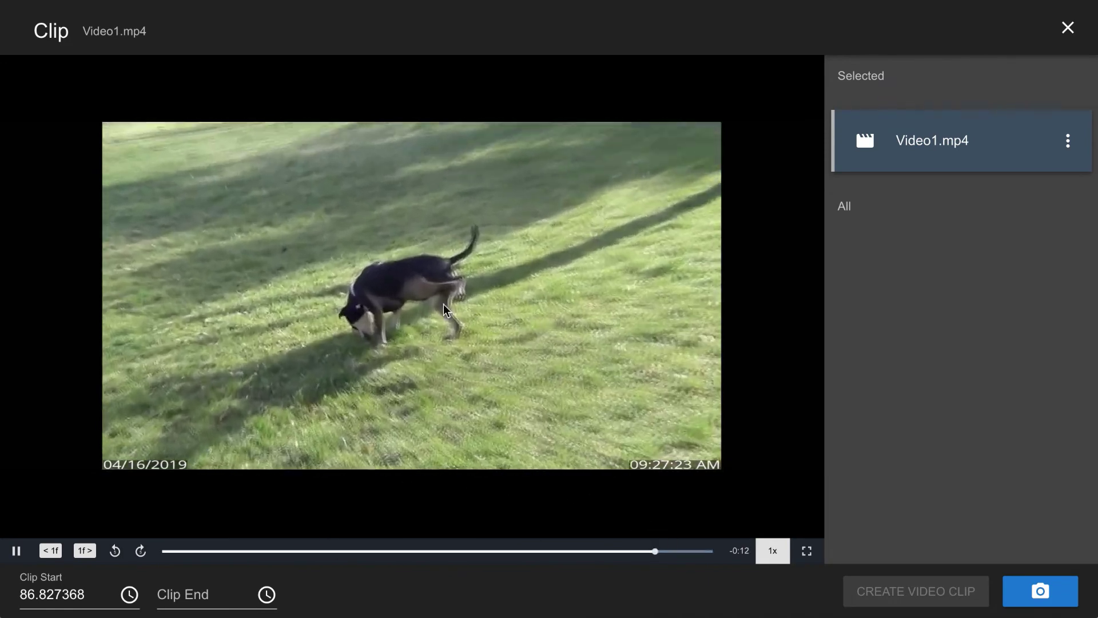
click(269, 596)
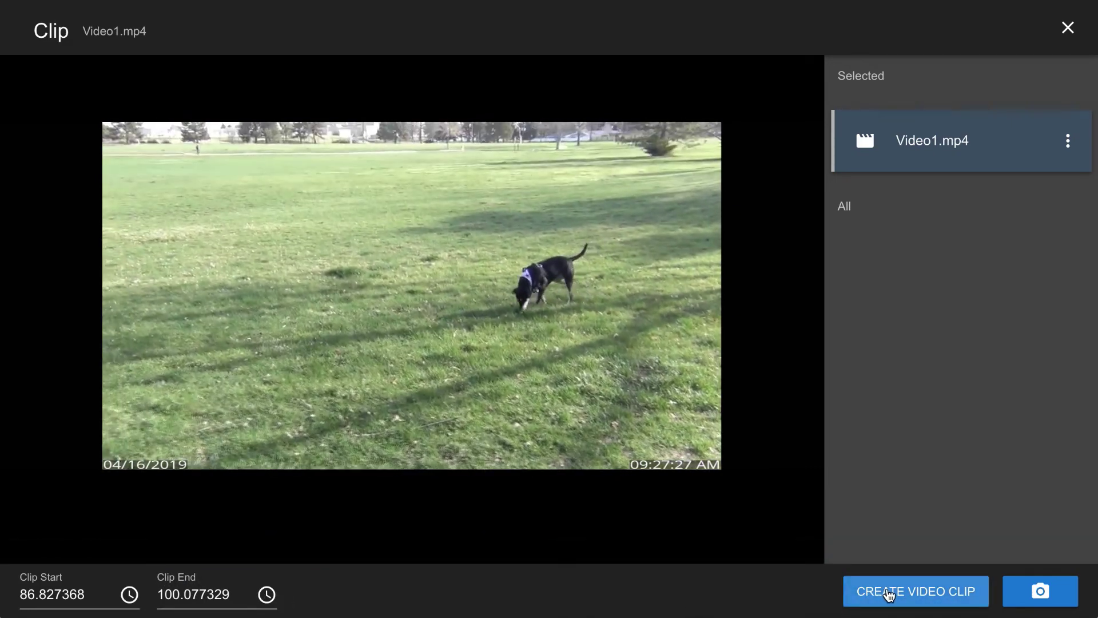
click(886, 592)
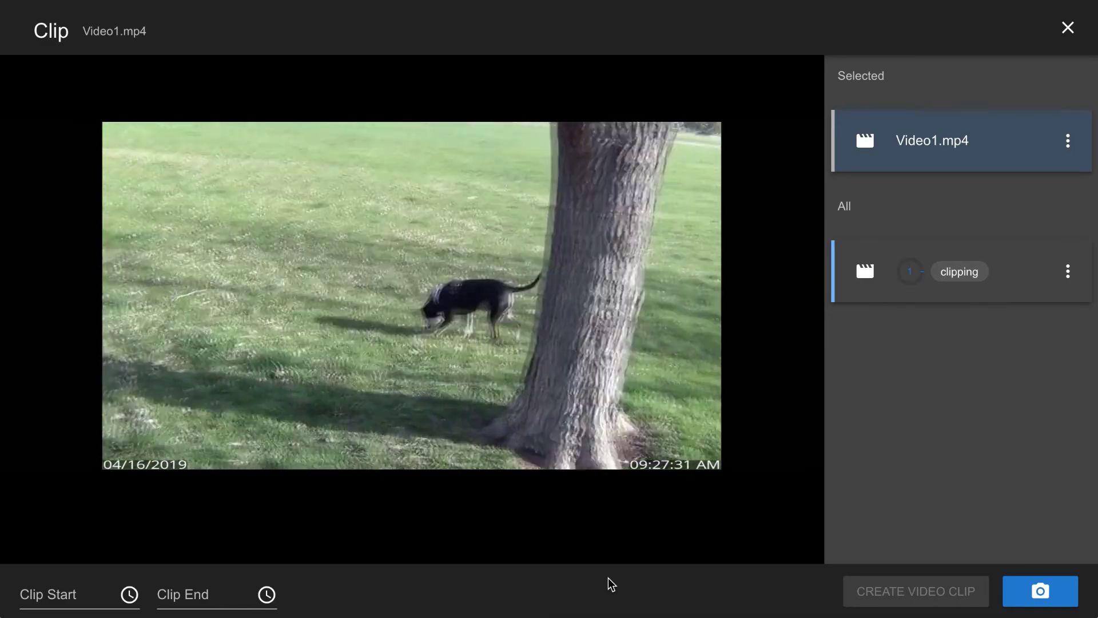
- Create a second clip of Video1.mp4 from 26.68 to 49.29 seconds
mouse_move(527, 246)
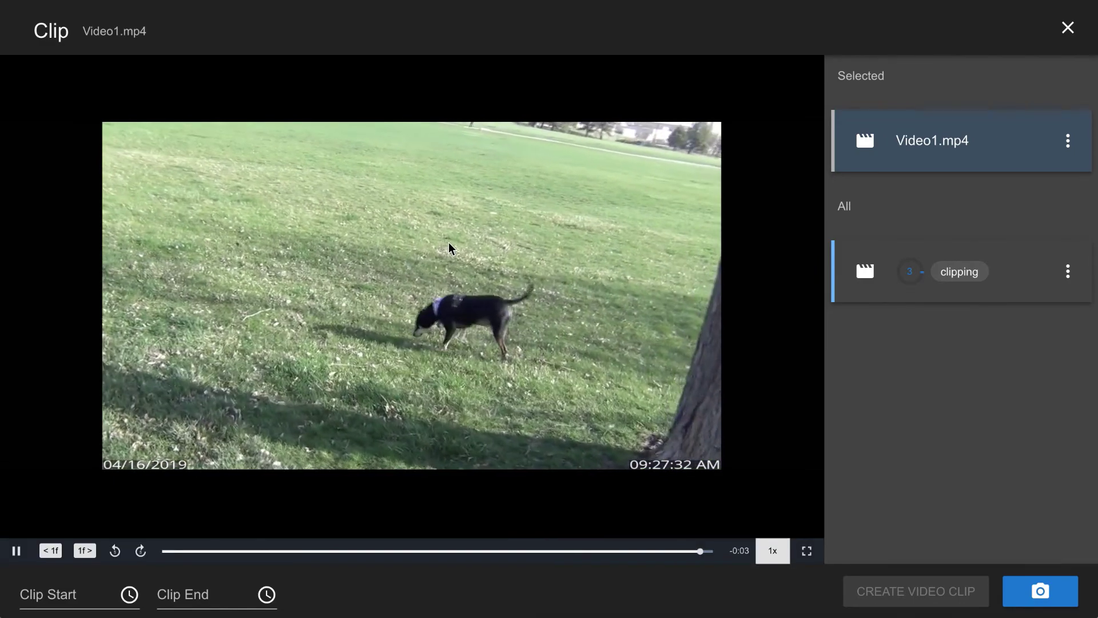
drag(702, 551, 298, 552)
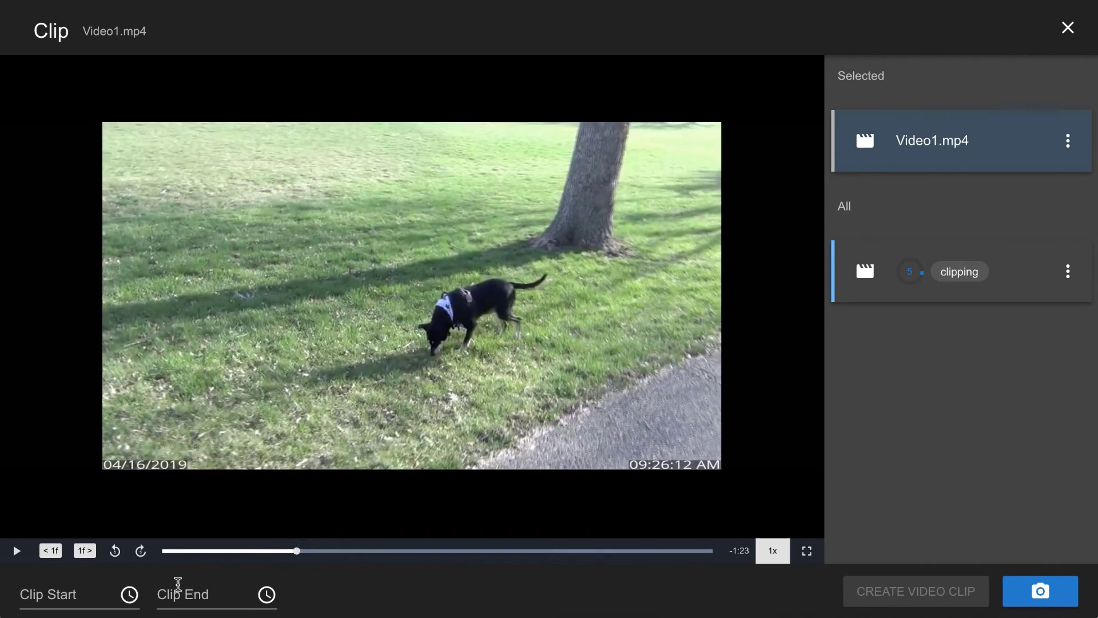
click(131, 596)
drag(296, 553, 413, 559)
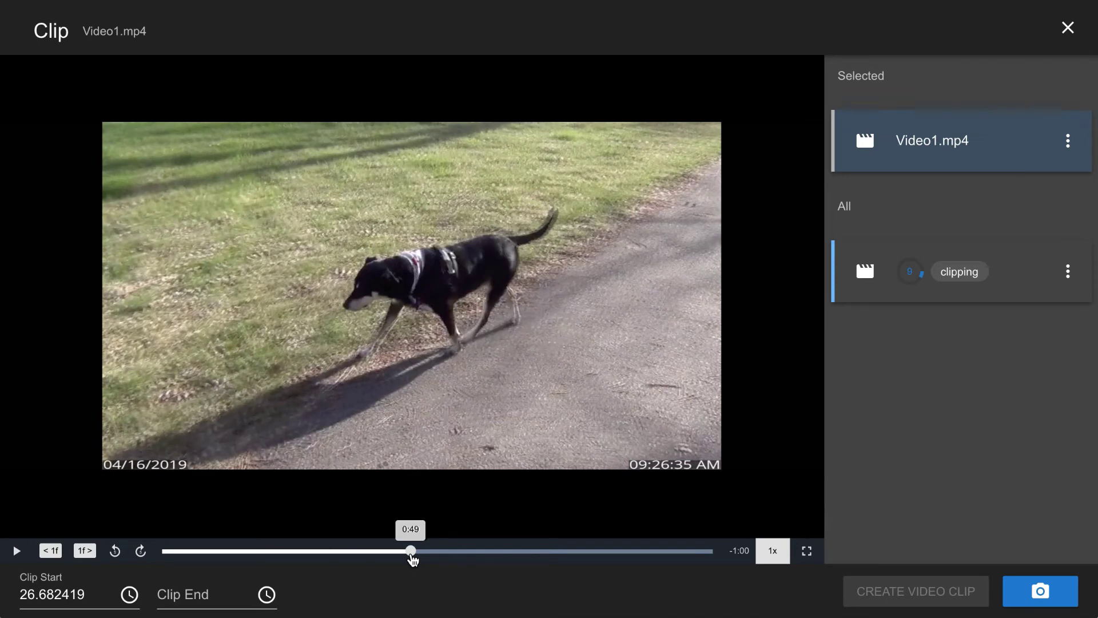
click(266, 594)
click(909, 591)
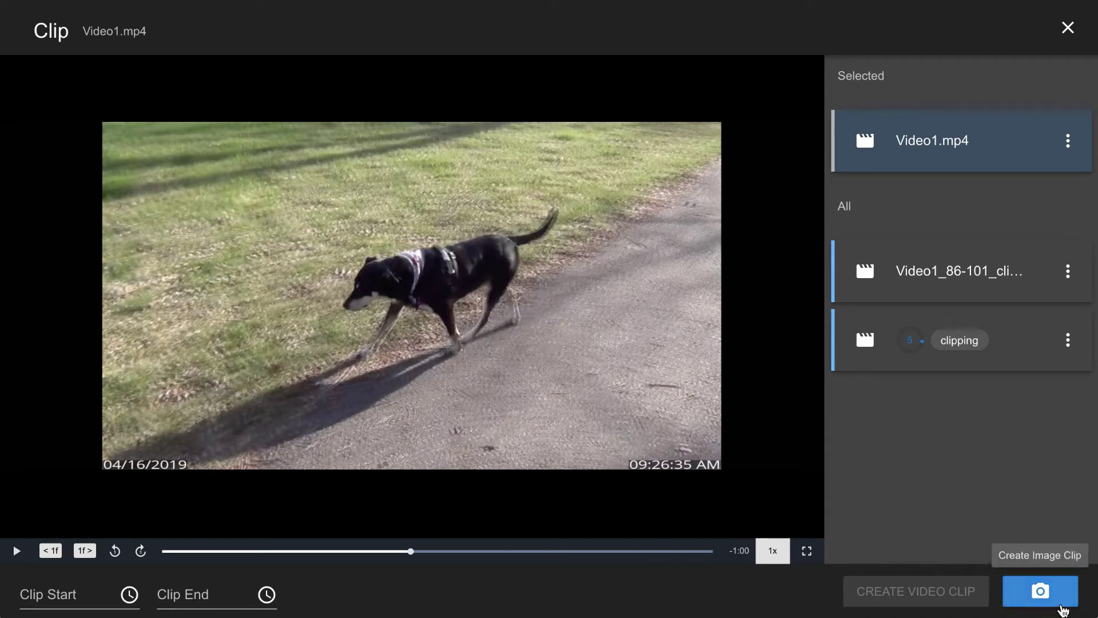
- Capture still images of Video1.mp4 at 0:49 and about 1:38, then leave the clip editor
click(1039, 587)
click(498, 551)
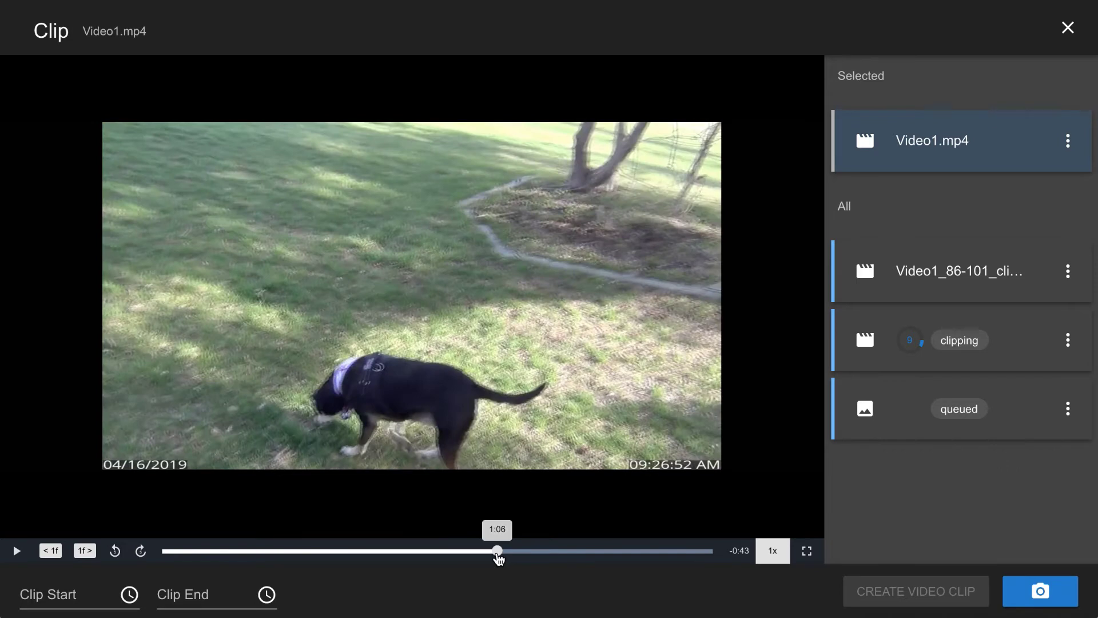
click(592, 552)
click(661, 551)
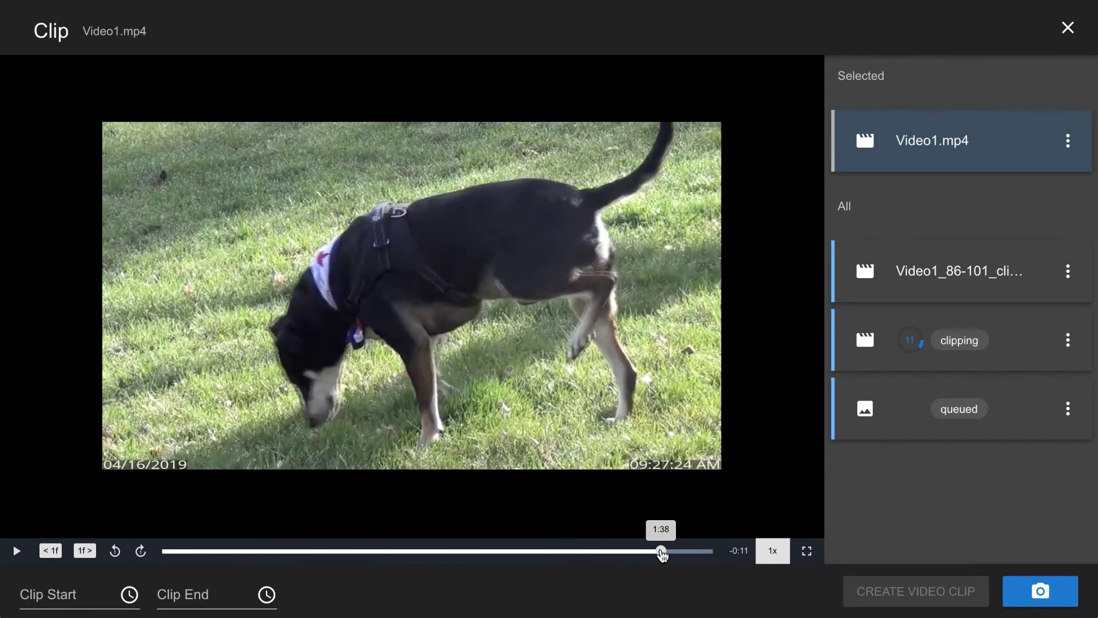
click(1039, 591)
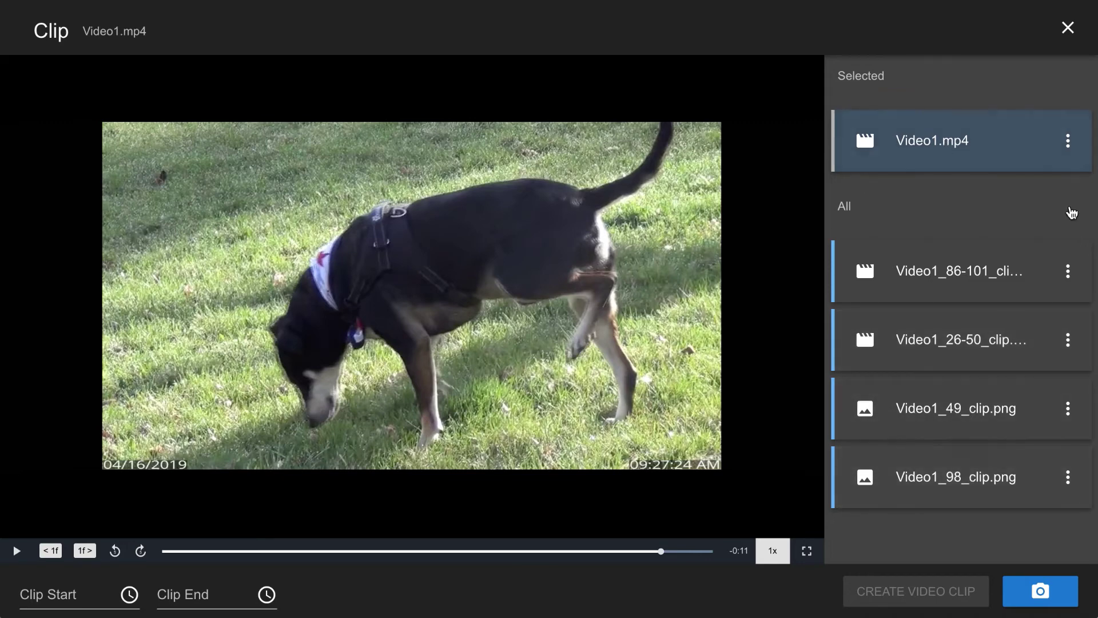
click(1067, 28)
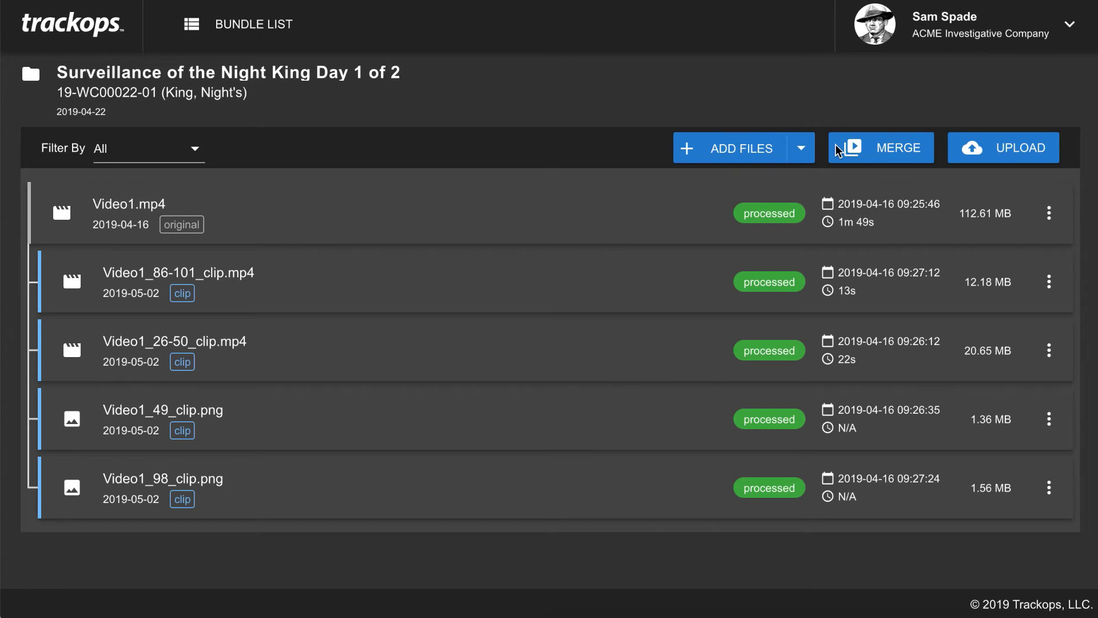
- Select Video1_86-101_clip.mp4 and Video1_26-50_clip.mp4 for merging and continue to ordering
click(839, 149)
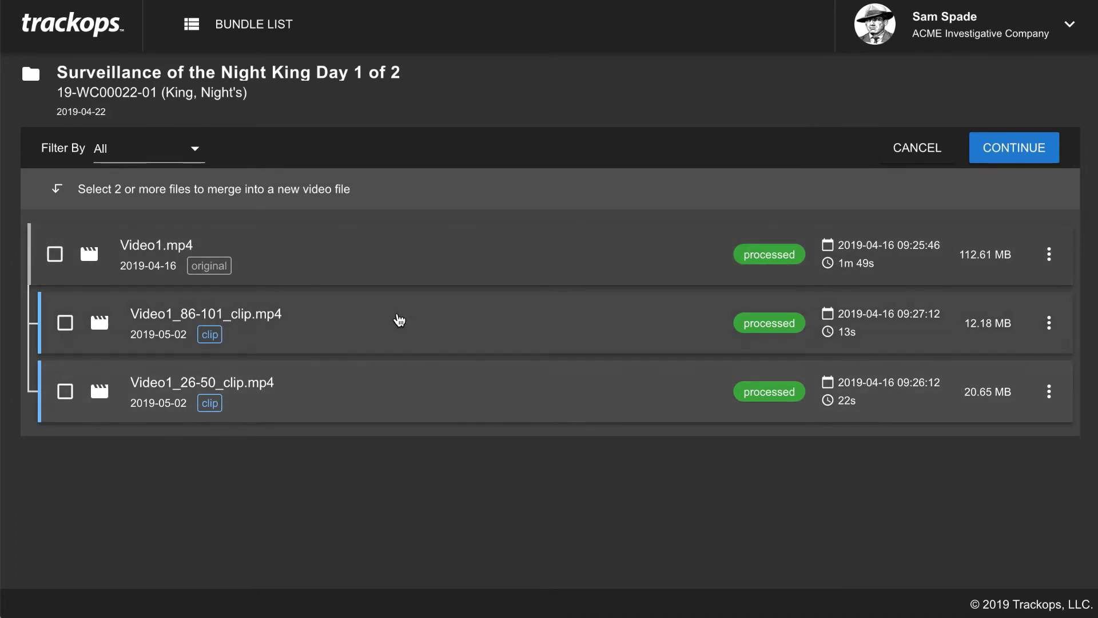
click(66, 331)
click(65, 392)
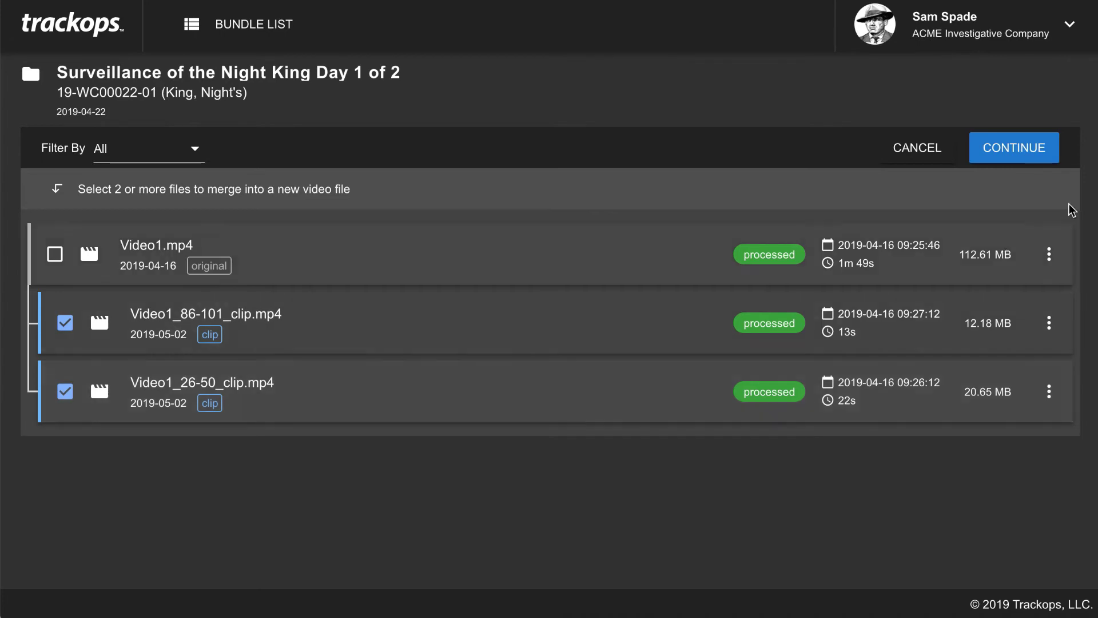
click(1014, 149)
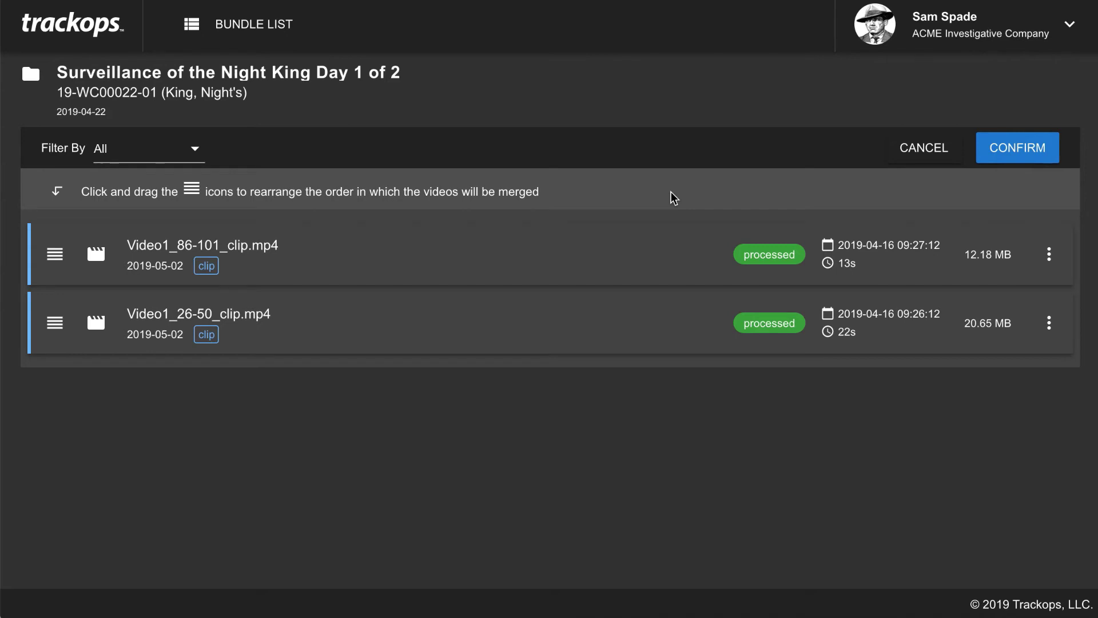
- Put Video1_26-50_clip.mp4 before Video1_86-101_clip.mp4 and confirm the merge
drag(55, 255, 55, 320)
mouse_move(62, 271)
mouse_down()
mouse_move(57, 320)
mouse_move(61, 274)
mouse_up()
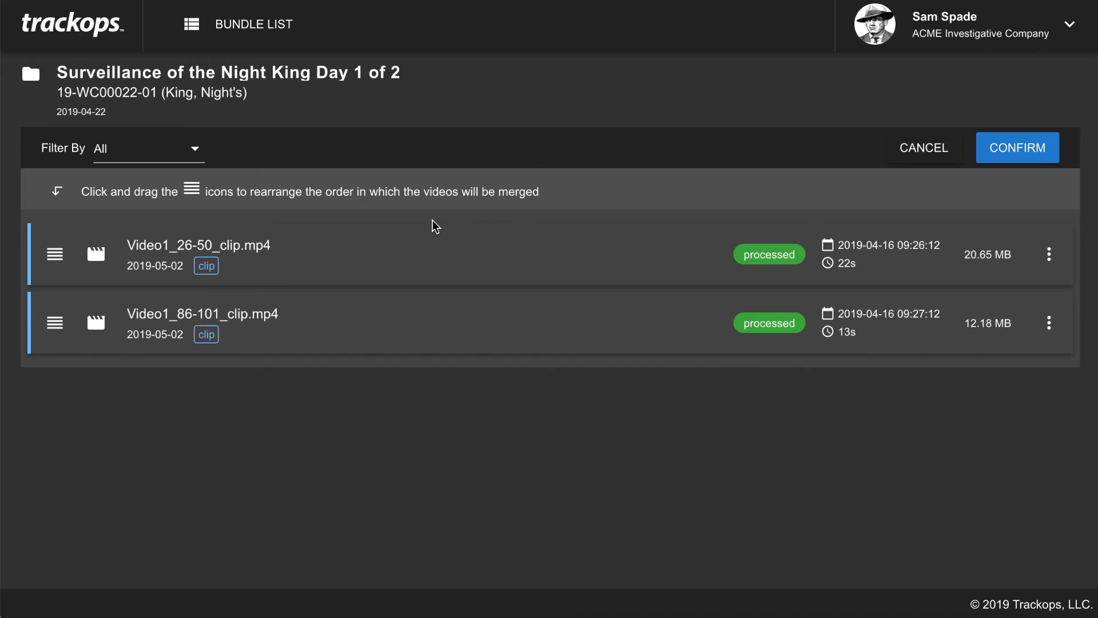
click(1032, 152)
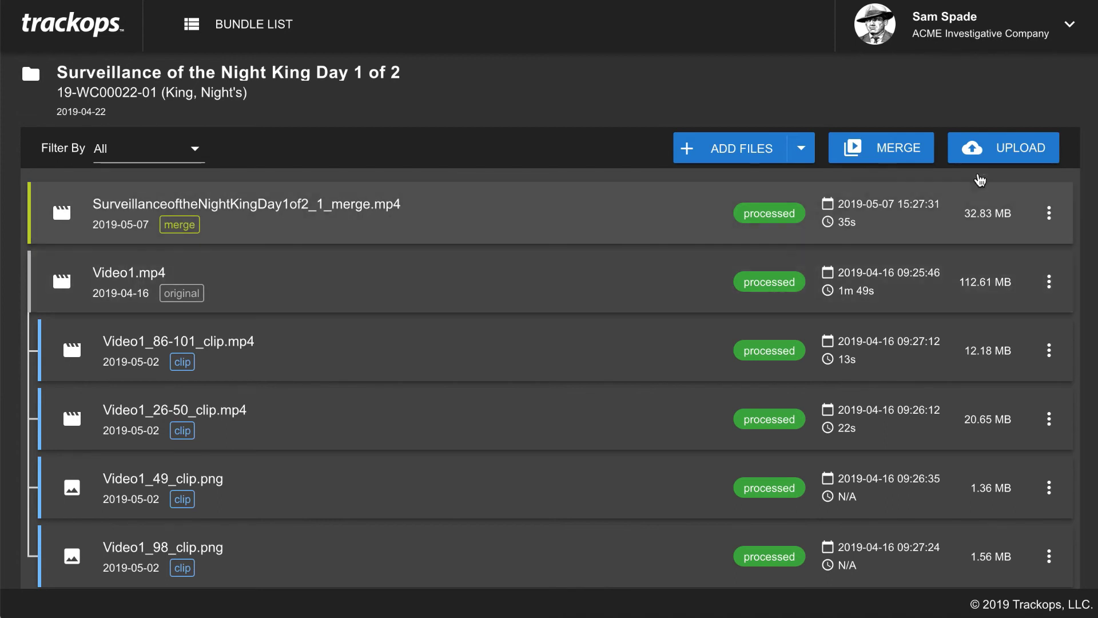
- Upload the merged file SurveillanceoftheNightKingDay1of2_1_merge.mp4
click(998, 153)
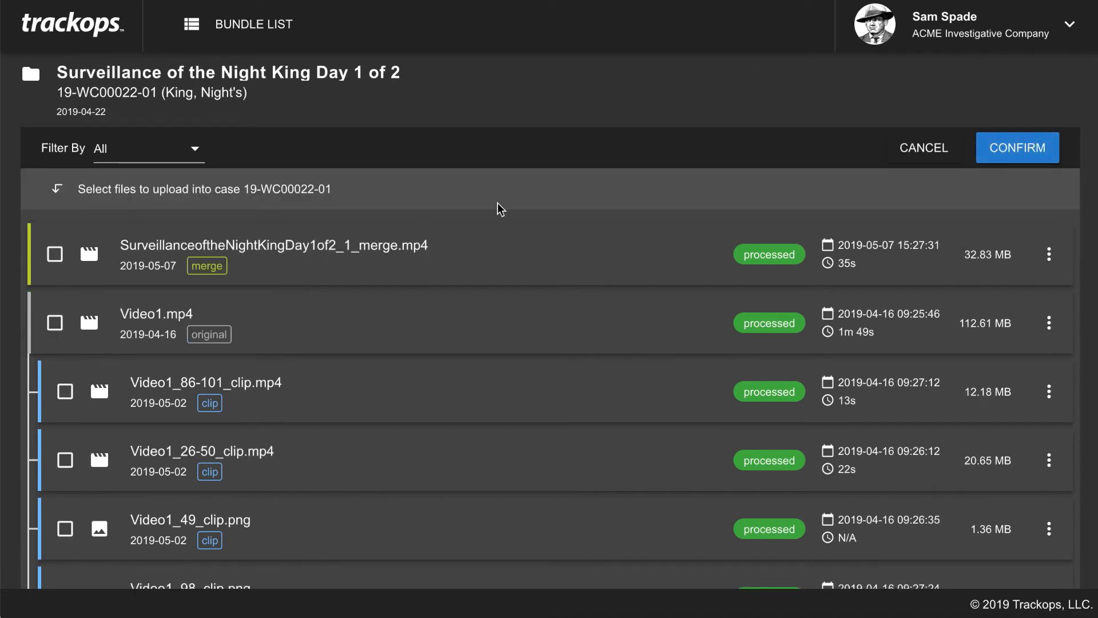
click(56, 258)
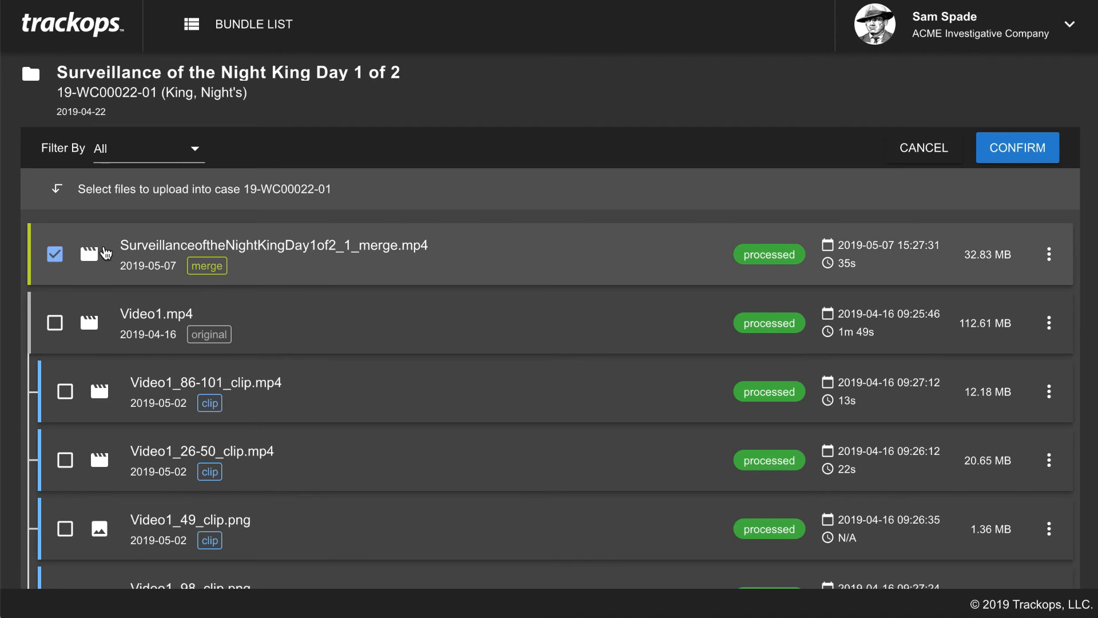
click(1029, 150)
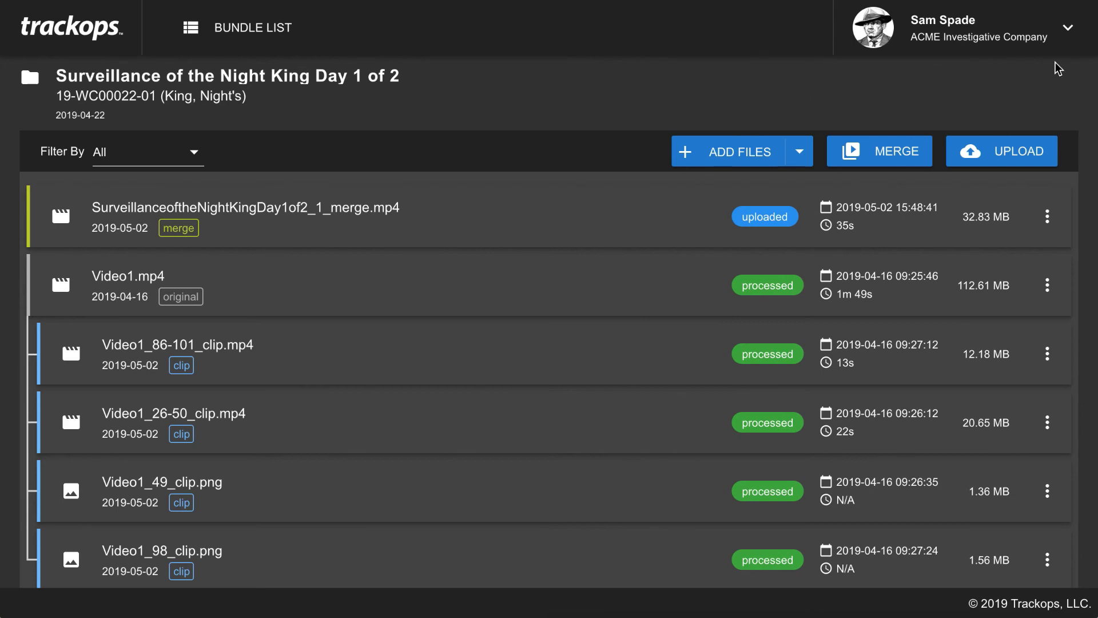
- View the profile's bundle settings: Admin upload group, automatic merge and upload off
click(1067, 30)
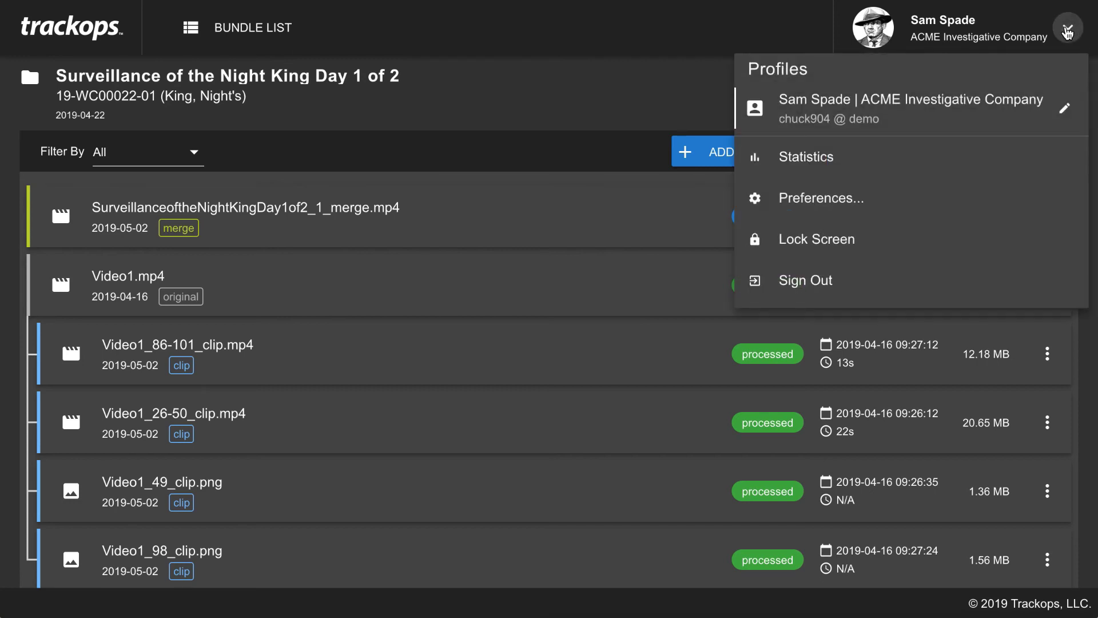
click(1065, 110)
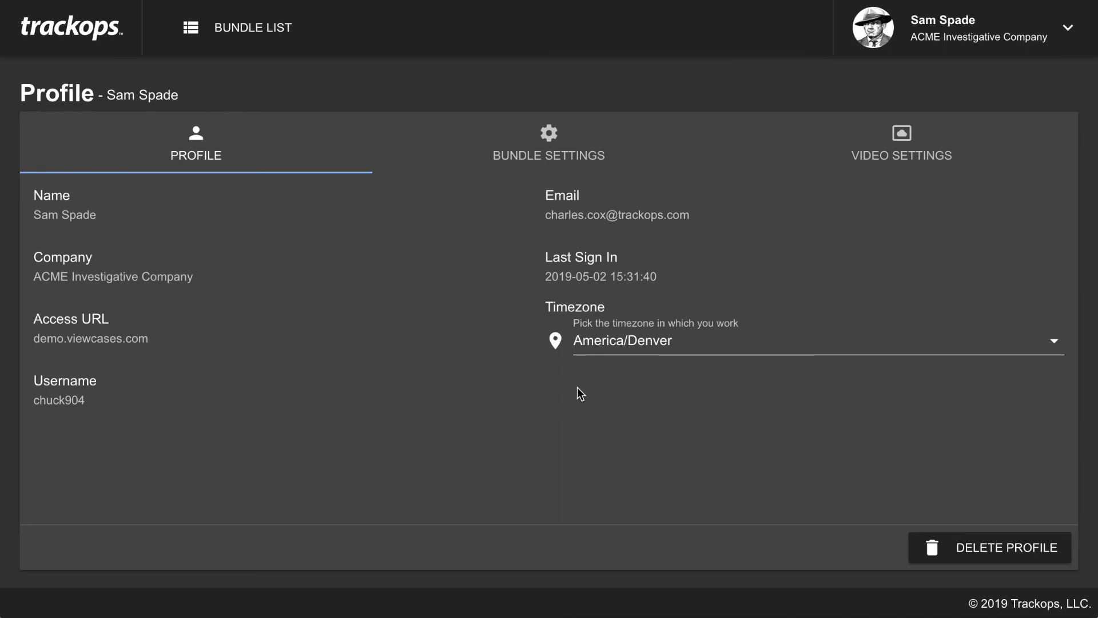
click(564, 141)
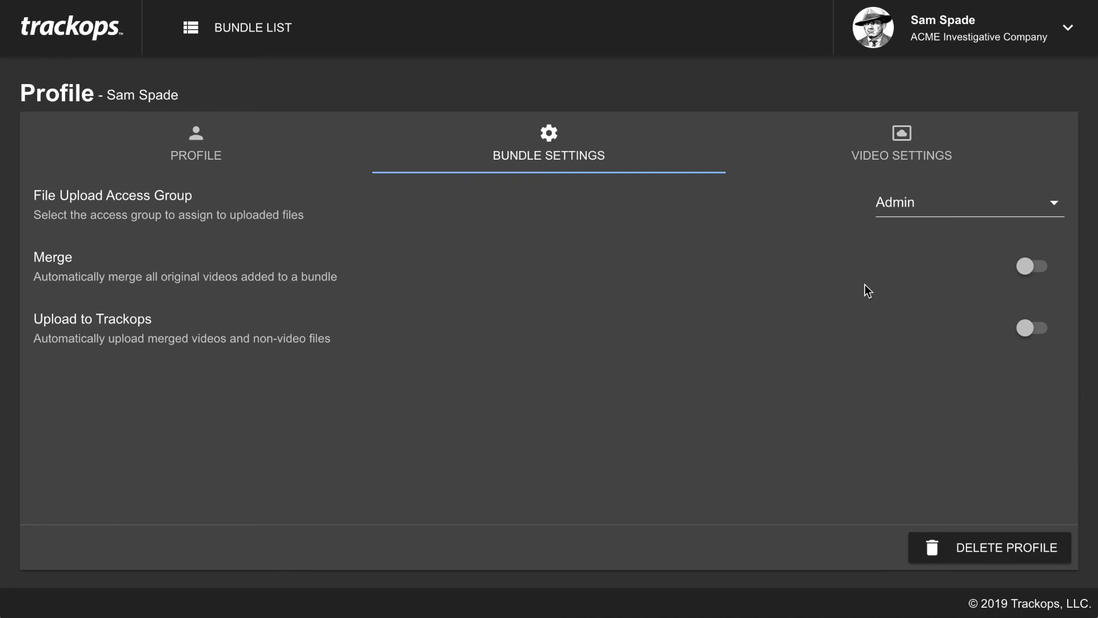
- Enable the Merge and Upload to Trackops toggles, then bring up the profile's 1280x720 video settings
click(1034, 273)
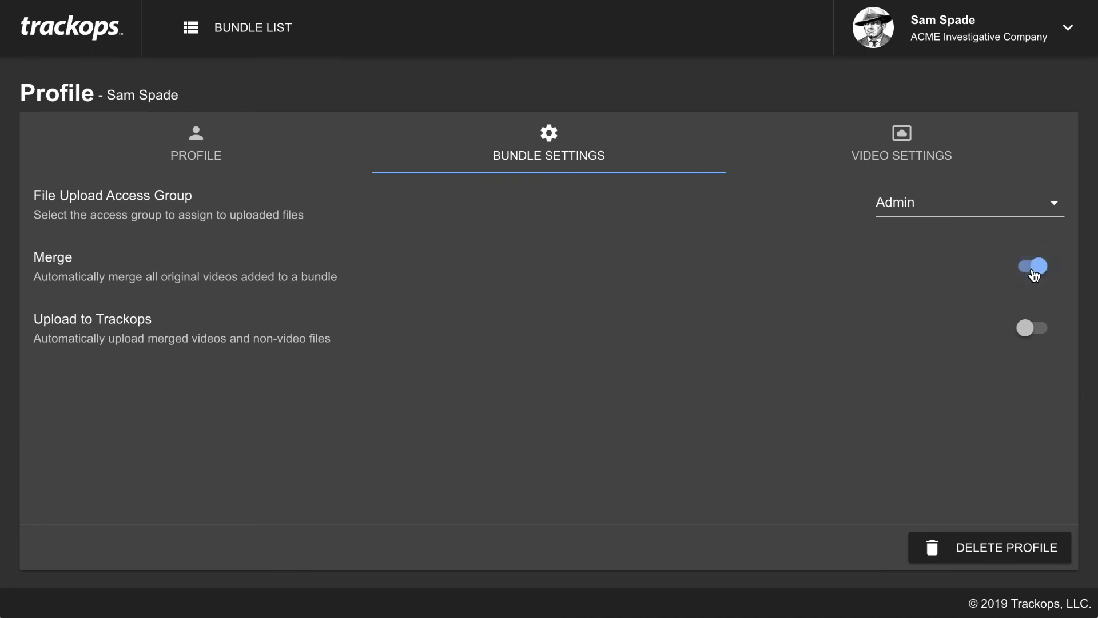
click(1027, 328)
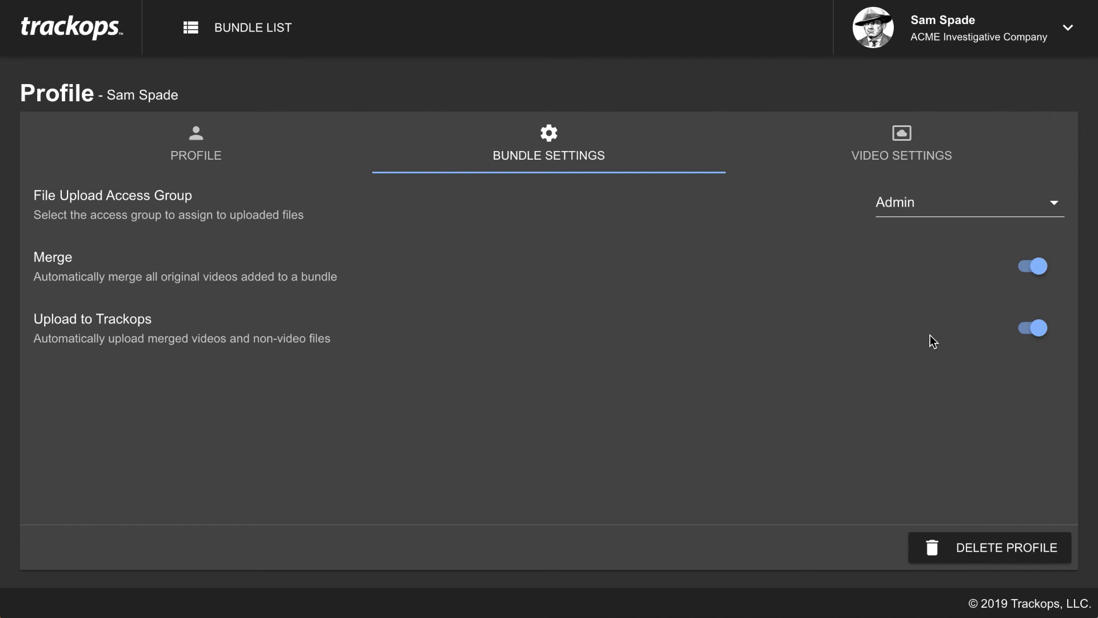
click(884, 140)
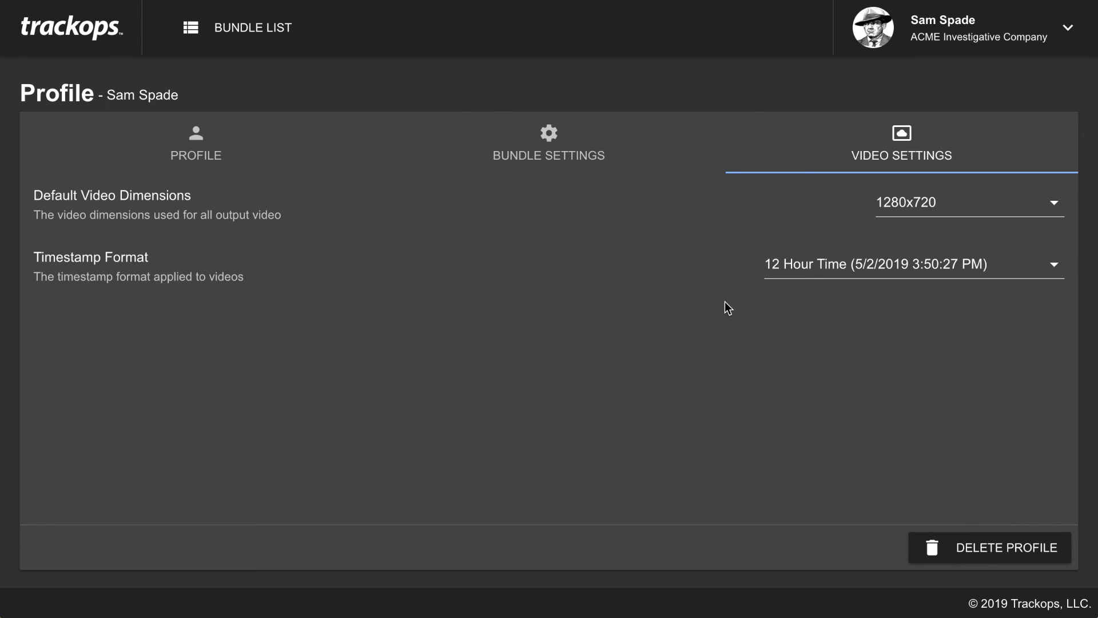
click(1053, 266)
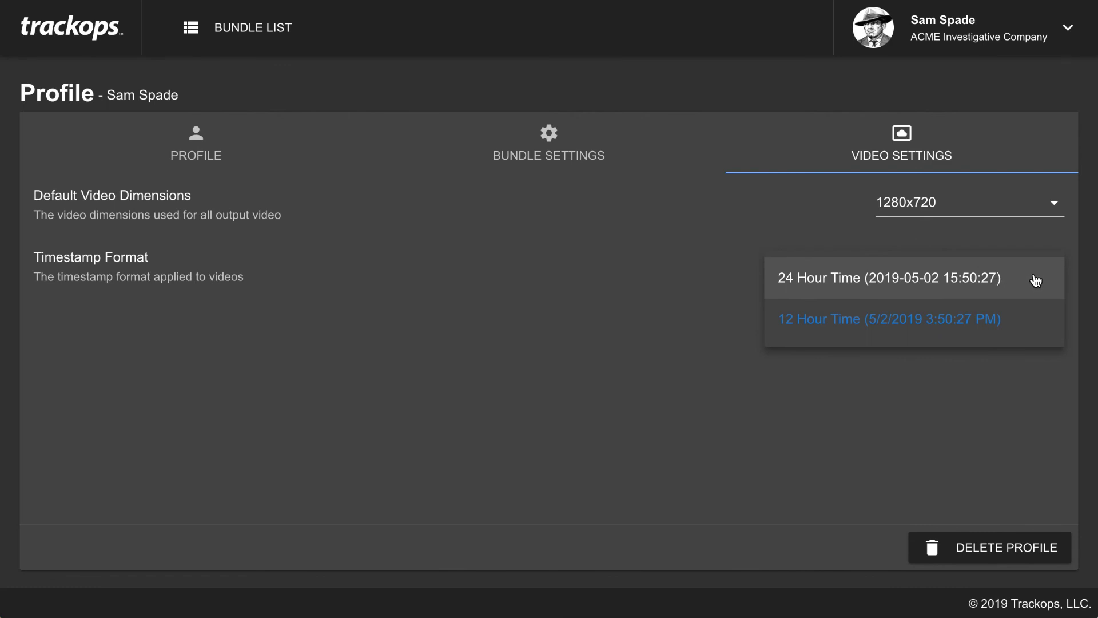
click(969, 426)
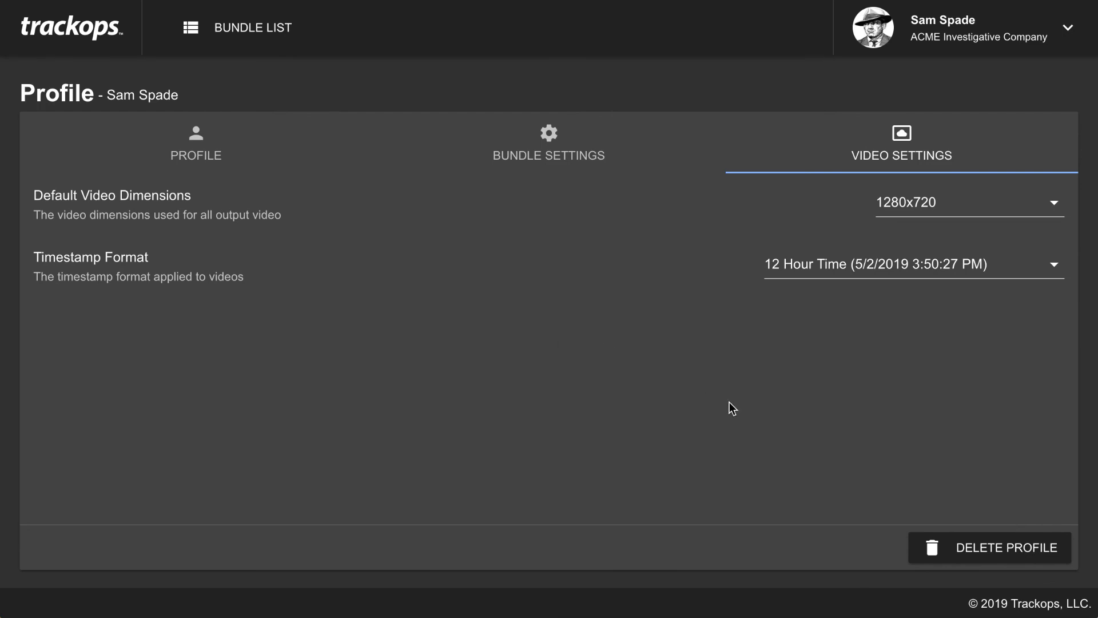